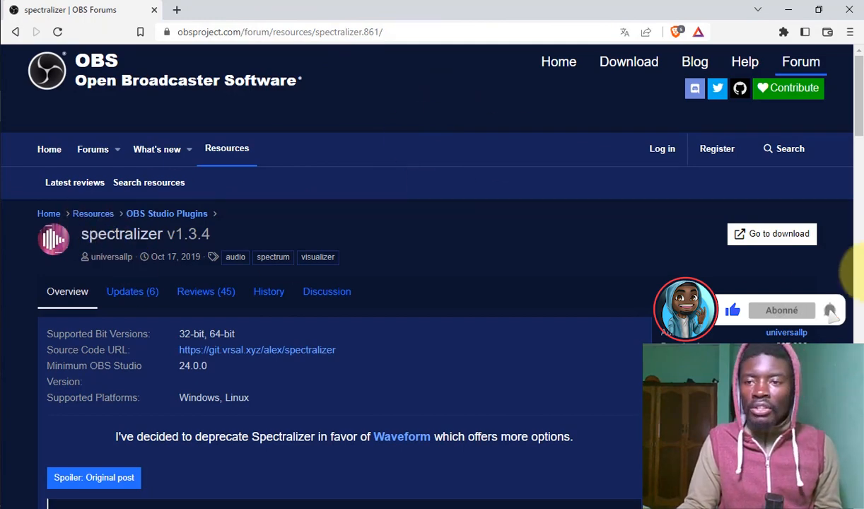
# Step: Download the Windows installer of Spectralizer v1.3.4, spectralizer.v1.3.4.installer.windows.exe, from its GitHub release page
pyautogui.scroll(-3, 367, 309)
pyautogui.scroll(3, 380, 294)
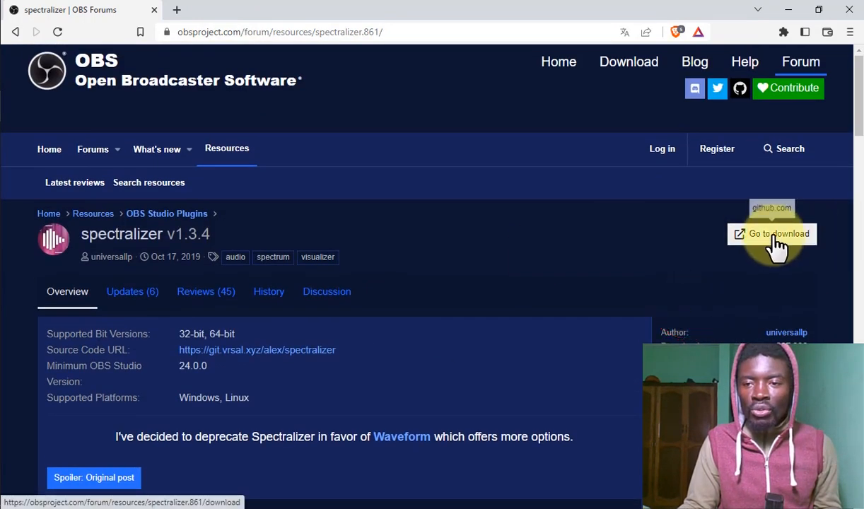
pyautogui.click(783, 242)
pyautogui.scroll(-2, 222, 240)
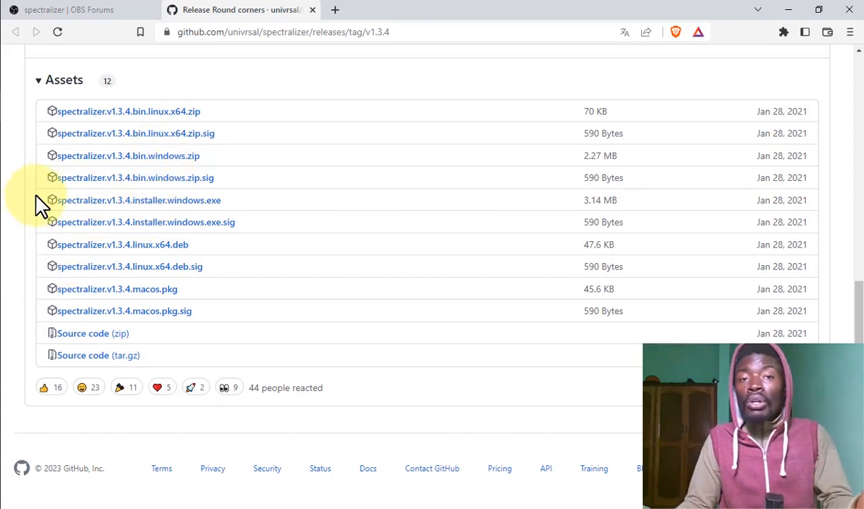
pyautogui.click(202, 201)
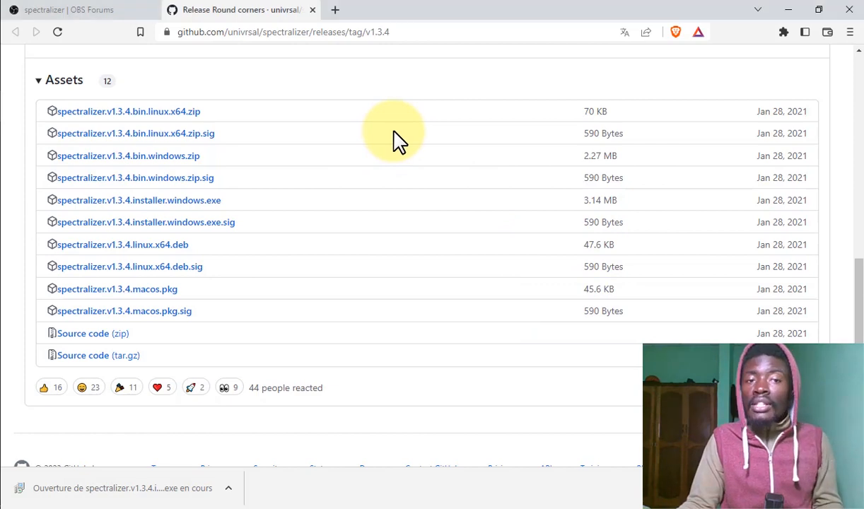
# Step: Install Spectralizer into the existing folder C:\Program Files\obs-studio, keeping the default start menu folder spectralizer
pyautogui.click(508, 368)
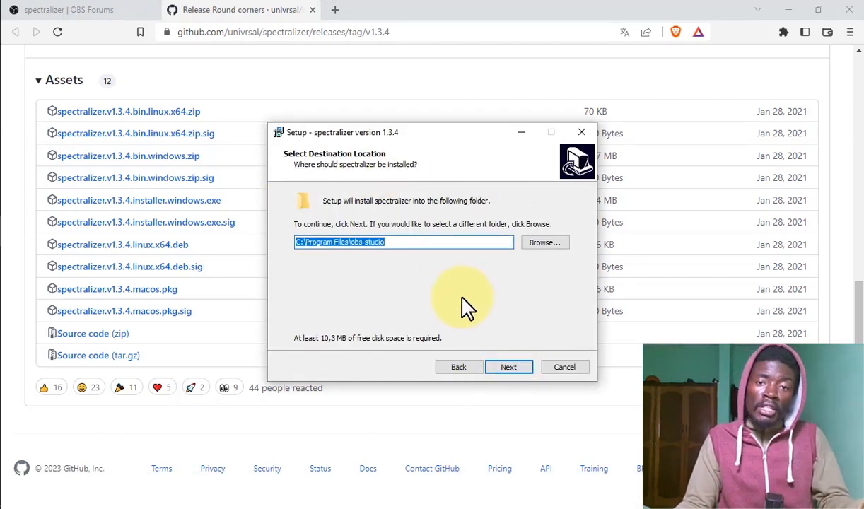
pyautogui.click(515, 369)
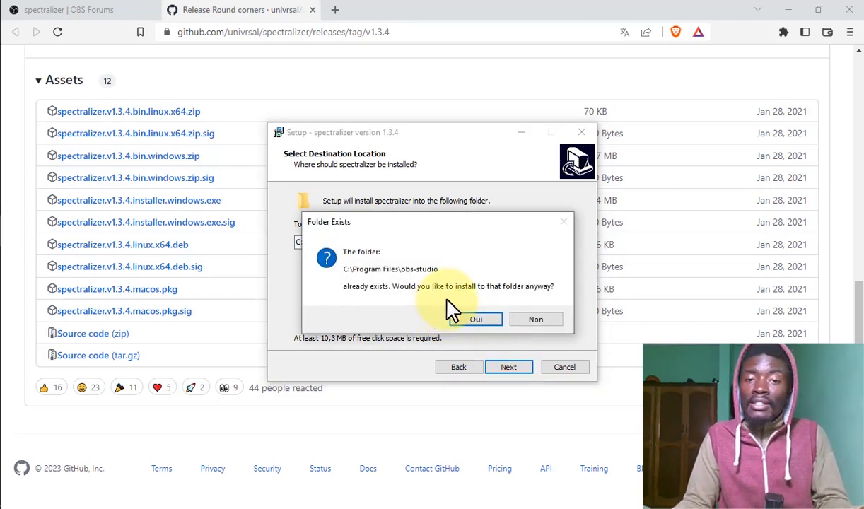
pyautogui.click(476, 321)
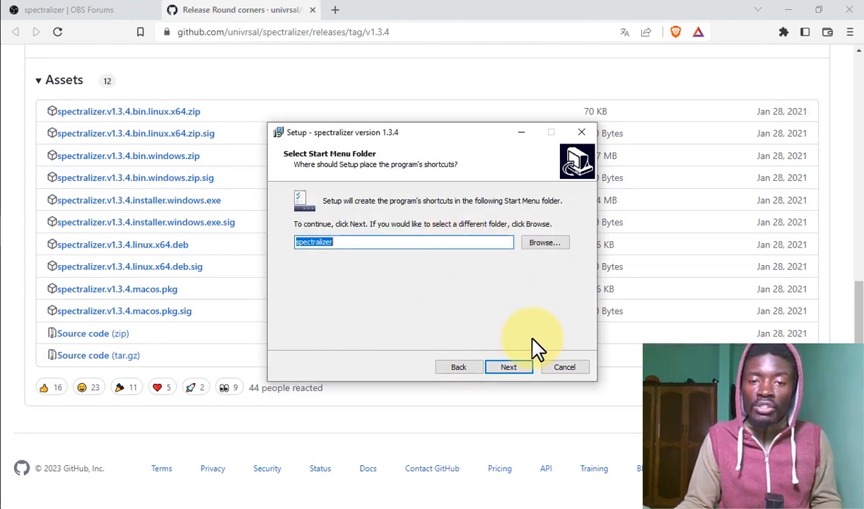
pyautogui.click(512, 370)
pyautogui.click(514, 367)
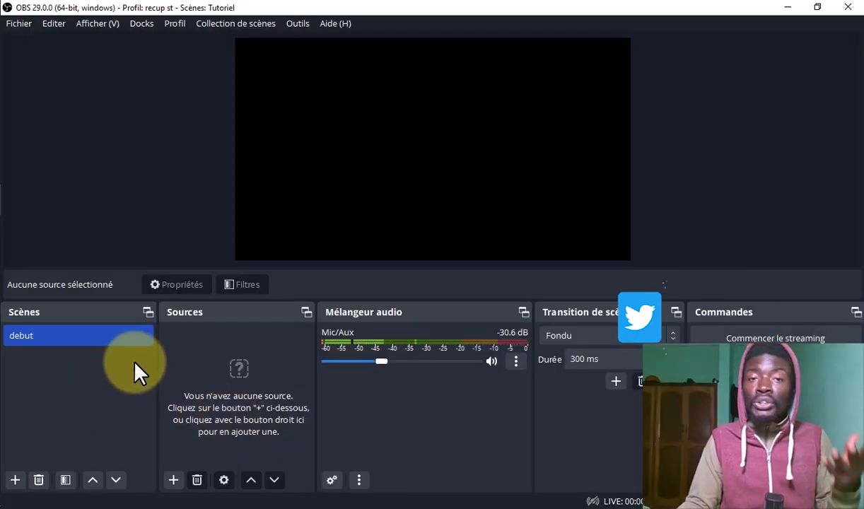
# Step: Switch to OBS and add a new, visible Spectralizer source named Spectralizer to the debut scene
pyautogui.click(173, 481)
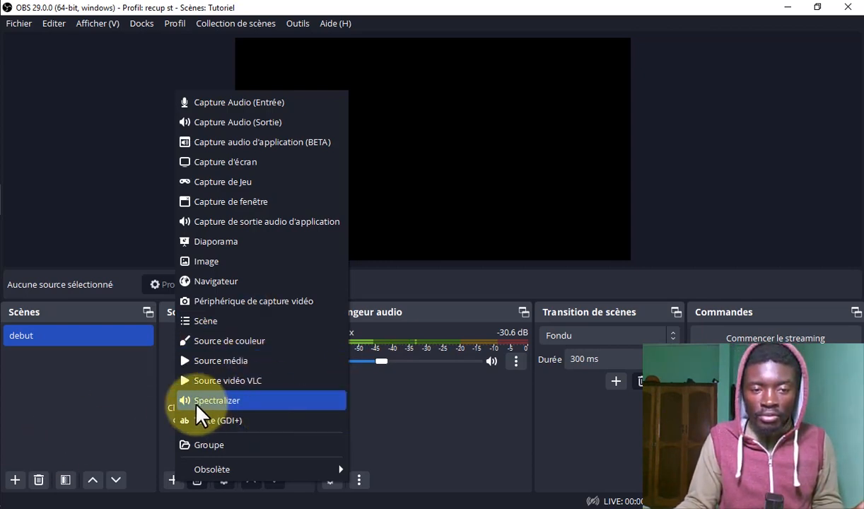
pyautogui.click(224, 404)
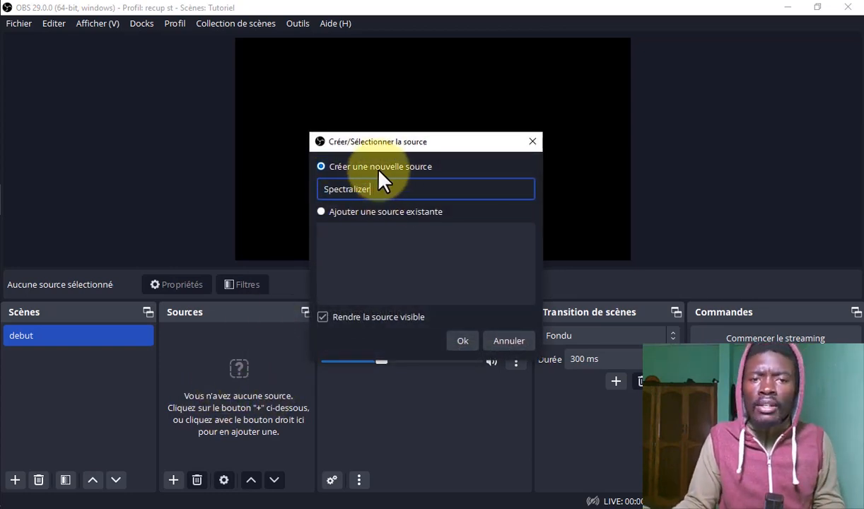
pyautogui.click(464, 346)
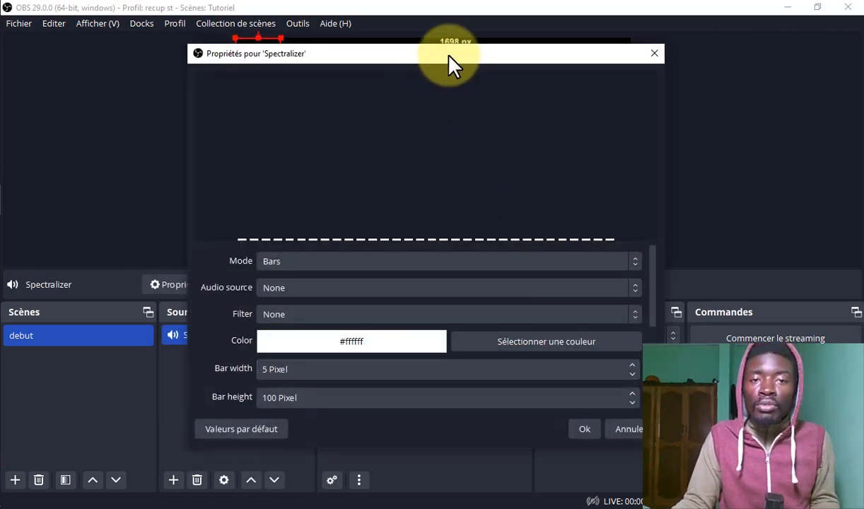
pyautogui.moveTo(449, 54)
pyautogui.mouseDown()
pyautogui.moveTo(445, 225)
pyautogui.moveTo(432, 56)
pyautogui.mouseUp()
# Step: Try the Circular bars and Wire modes for the visualizer, and return it to Bars
pyautogui.click(273, 263)
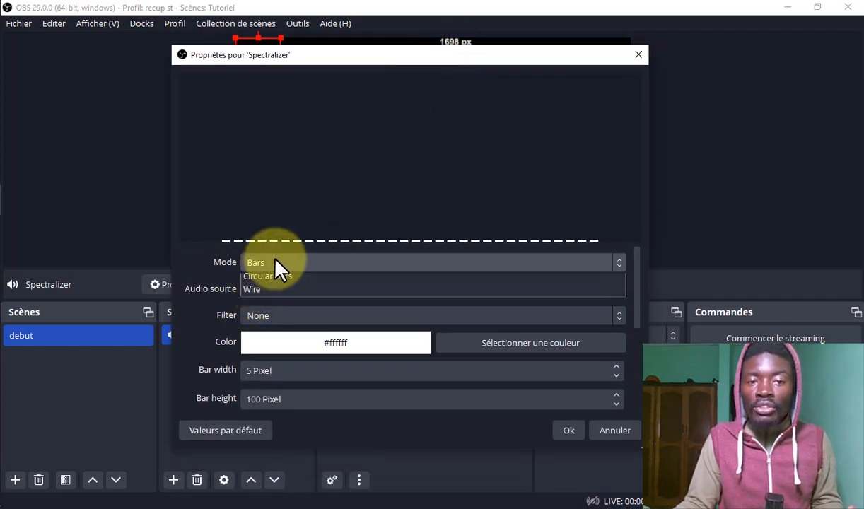
pyautogui.click(267, 294)
pyautogui.click(281, 262)
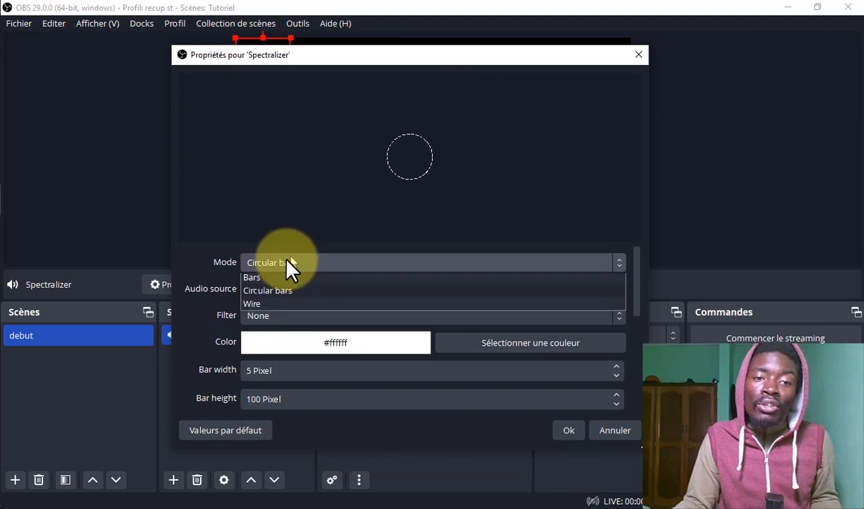
pyautogui.click(255, 309)
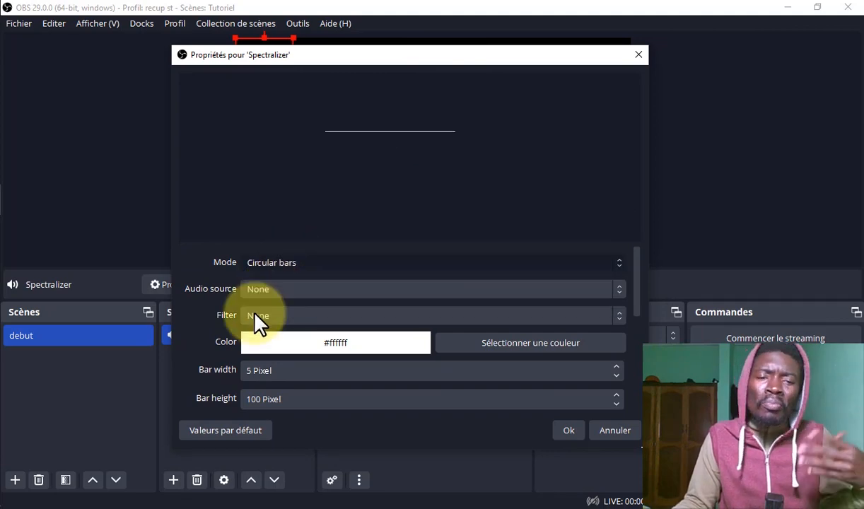
pyautogui.click(286, 262)
pyautogui.click(273, 280)
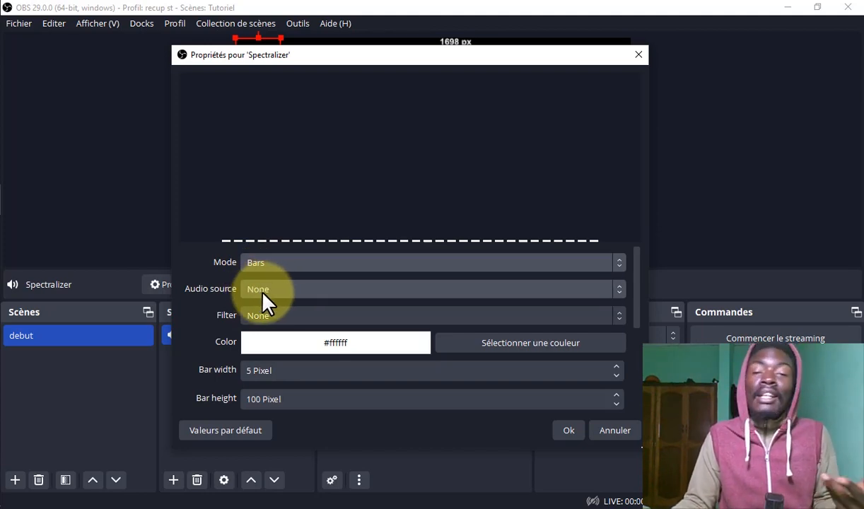
# Step: Set the visualizer's audio source to Mic/Aux and look through its remaining bar, scaling, gravity and detail settings
pyautogui.click(263, 301)
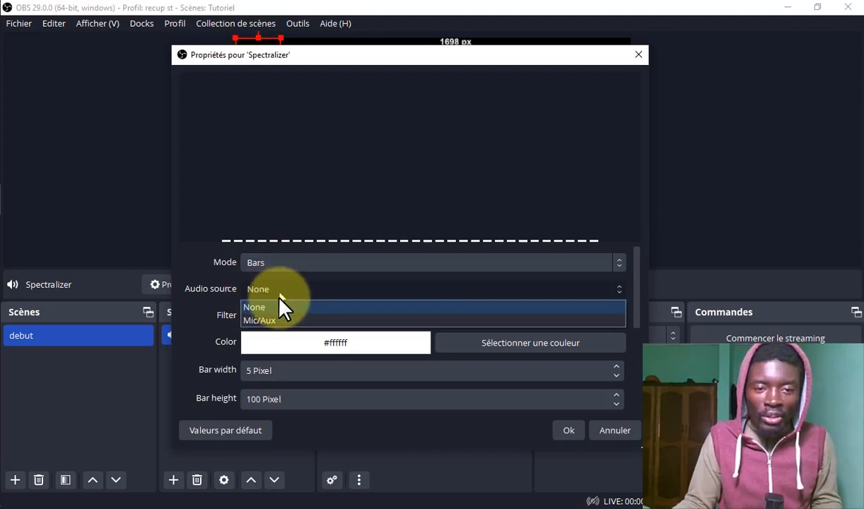
pyautogui.click(303, 322)
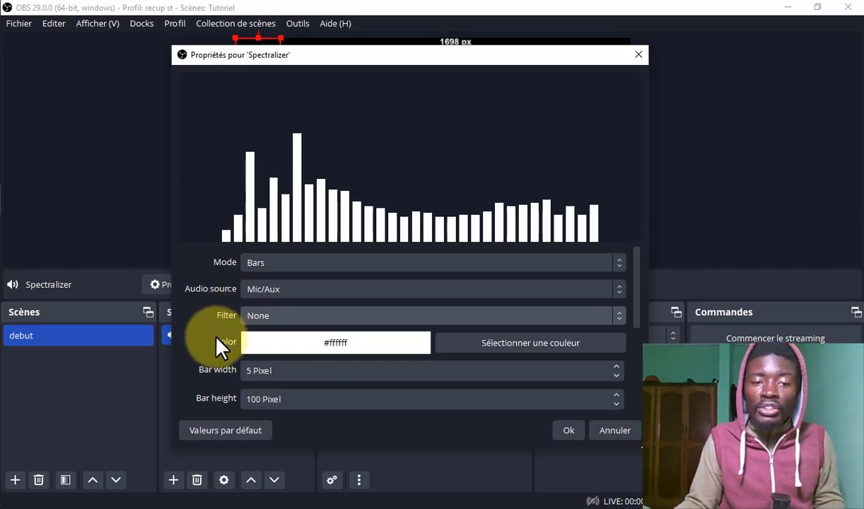
pyautogui.scroll(-1, 218, 347)
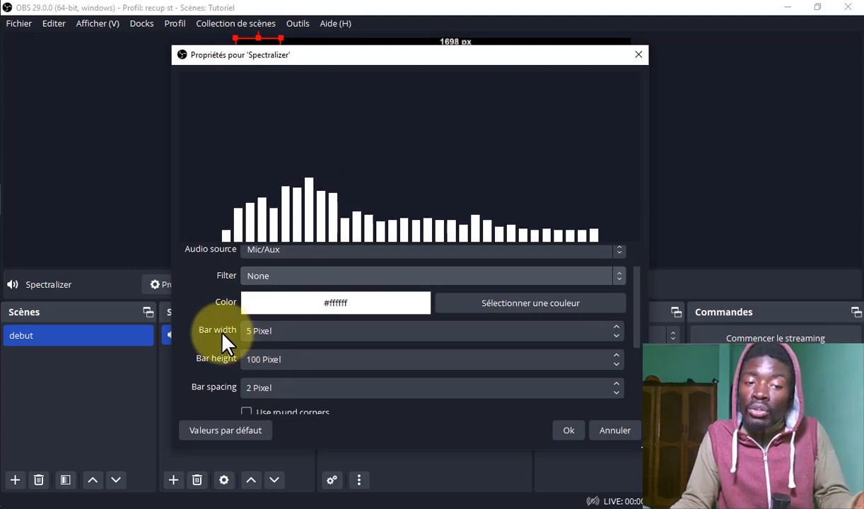
pyautogui.scroll(-1, 258, 393)
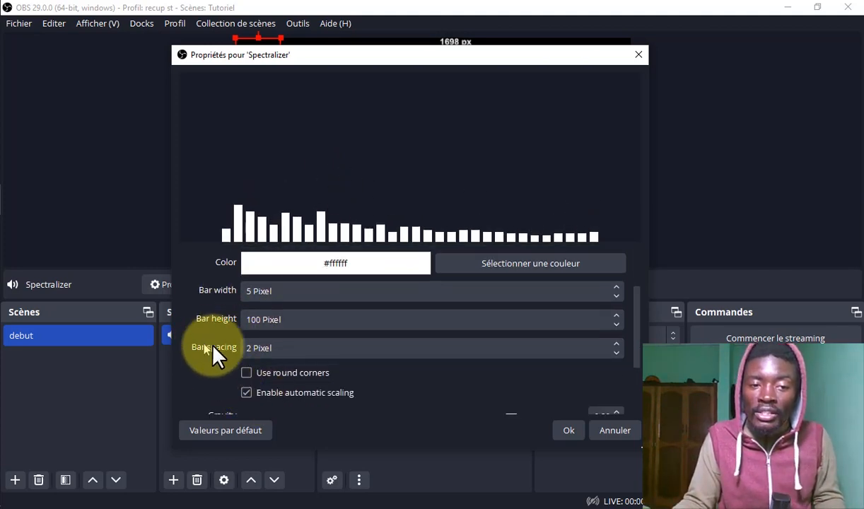
pyautogui.scroll(-2, 251, 353)
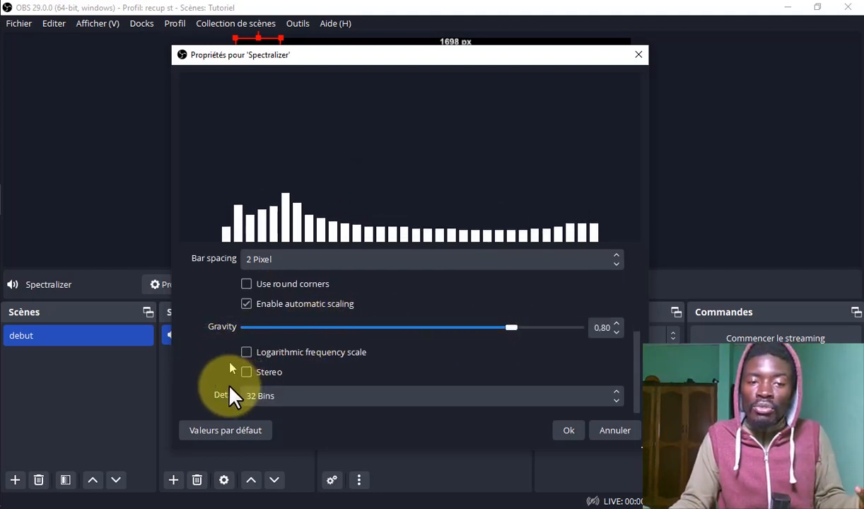
pyautogui.scroll(1, 237, 353)
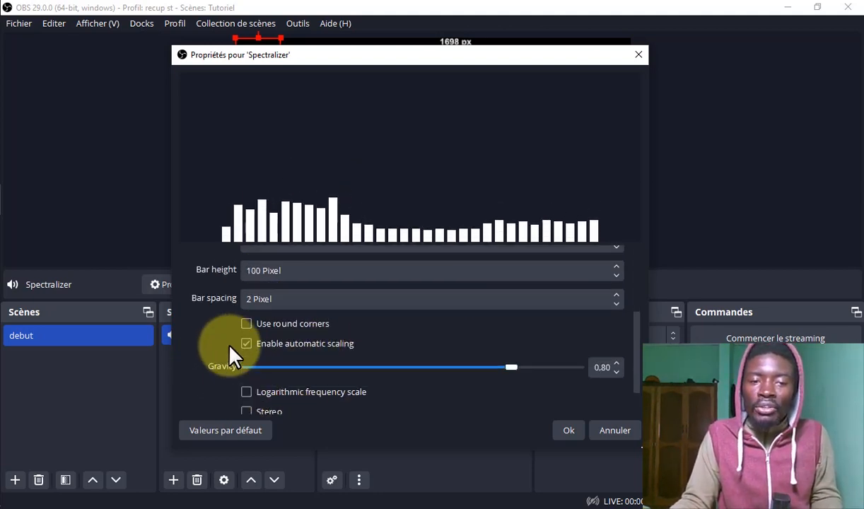
pyautogui.scroll(3, 229, 347)
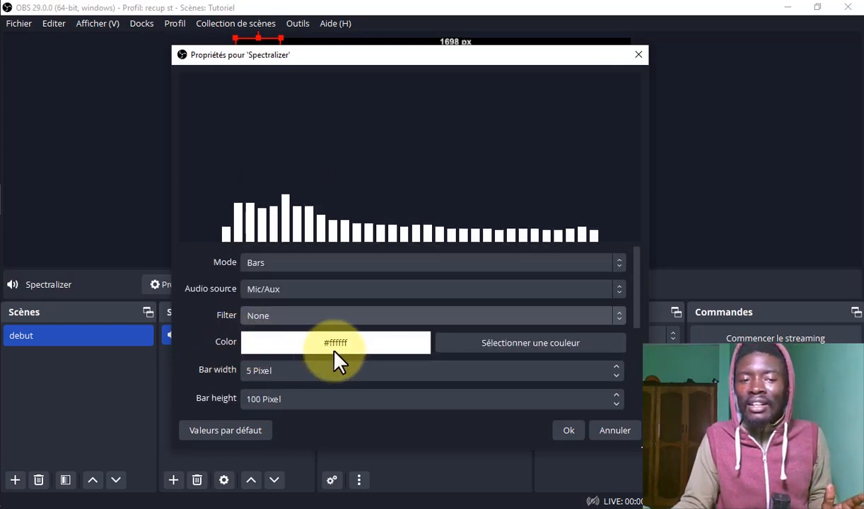
# Step: Try a red visualizer color, #aa0000, from the basic colors
pyautogui.click(516, 346)
pyautogui.click(262, 126)
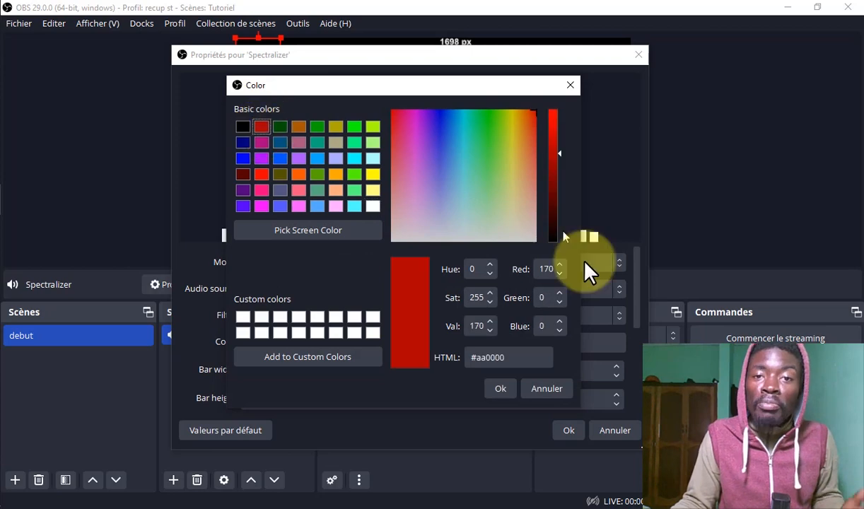
pyautogui.click(511, 390)
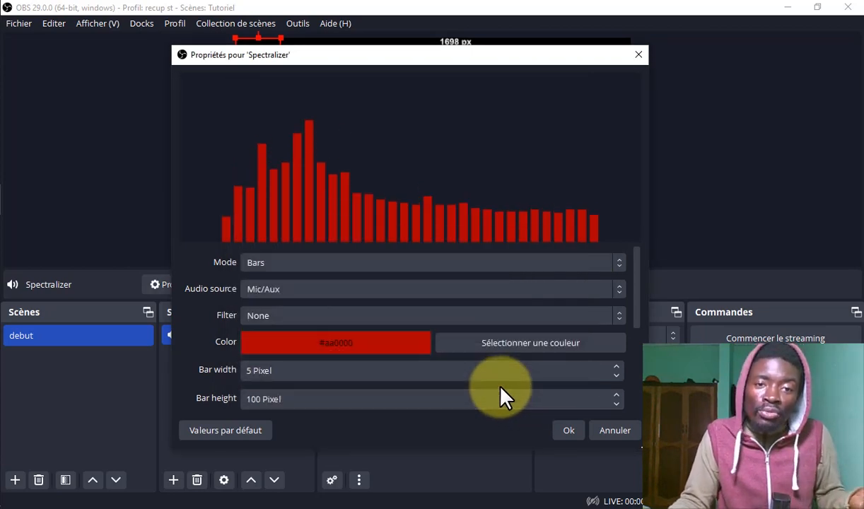
# Step: Preview the red visualizer in Circular bars mode and in Wire mode
pyautogui.click(419, 259)
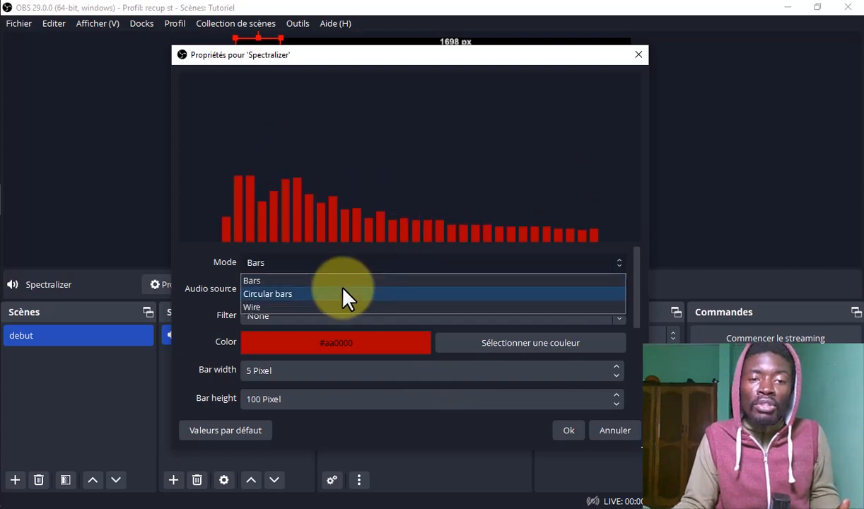
pyautogui.click(347, 294)
pyautogui.click(418, 262)
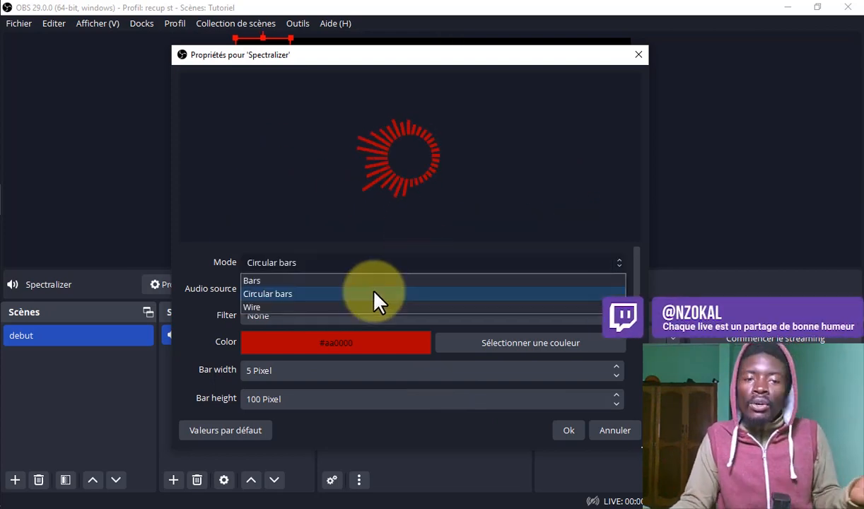
pyautogui.click(342, 307)
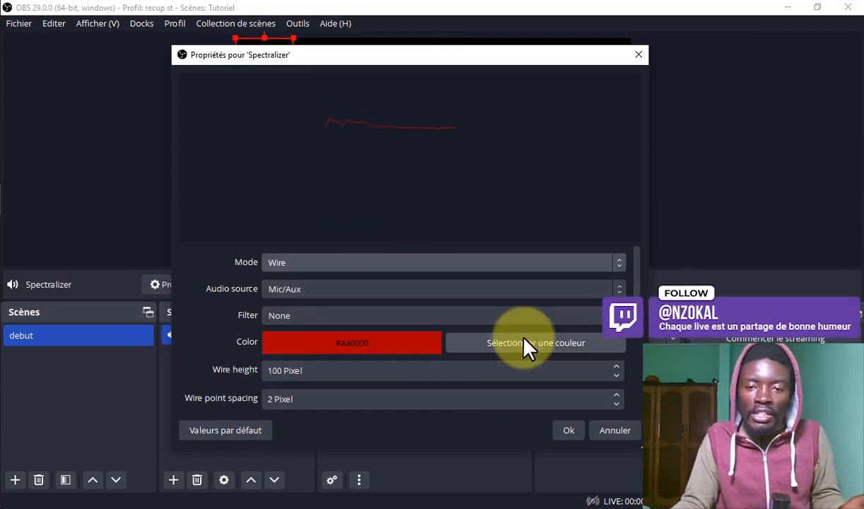
# Step: Set the visualizer's color to white #ffffff and its mode to Circular bars, and accept the source properties
pyautogui.click(525, 343)
pyautogui.click(373, 206)
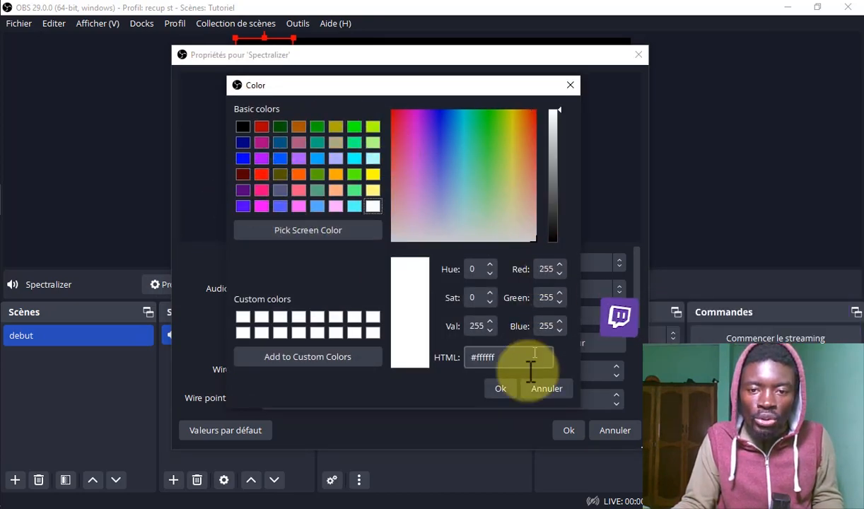
pyautogui.click(500, 389)
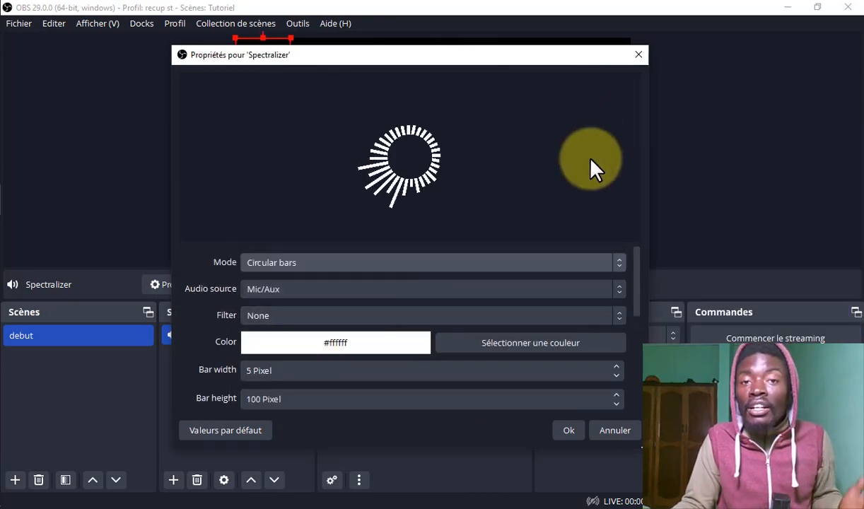
pyautogui.click(569, 432)
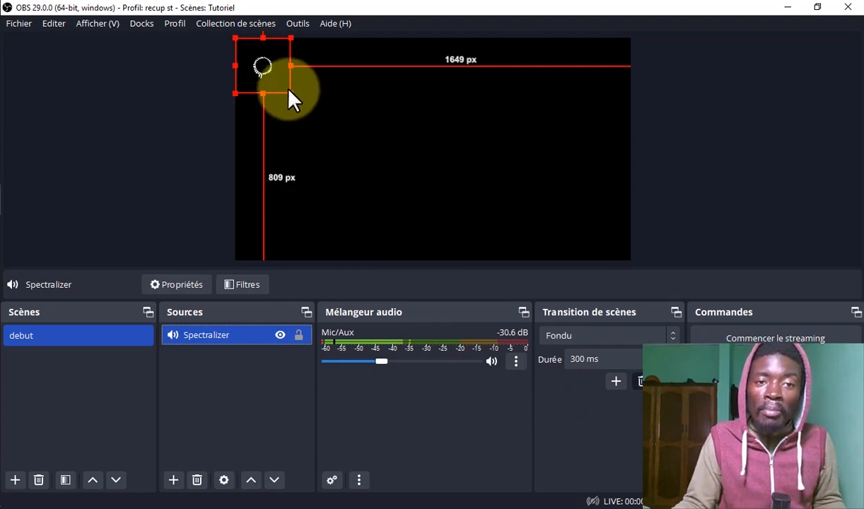
# Step: Enlarge the Spectralizer source and place it toward the canvas's lower-right corner, about 1193 px from the left edge and 289 px from the top
pyautogui.moveTo(289, 93); pyautogui.dragTo(436, 238)
pyautogui.moveTo(379, 133); pyautogui.dragTo(583, 187)
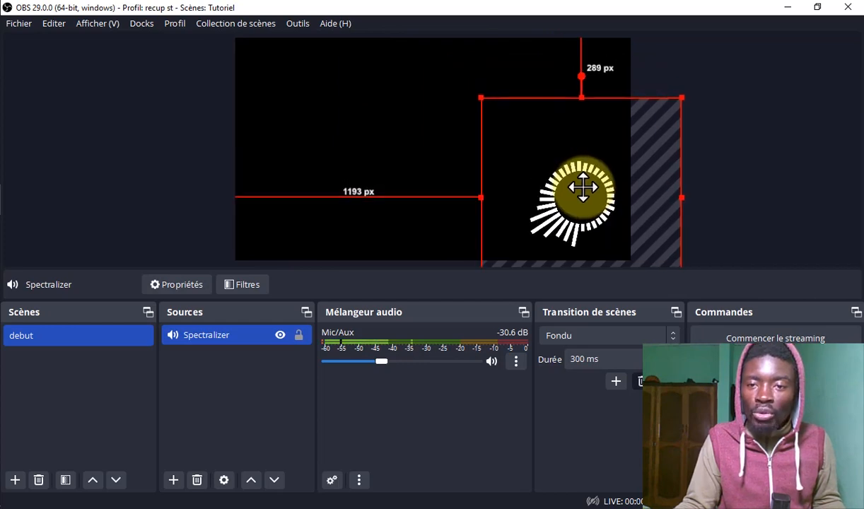